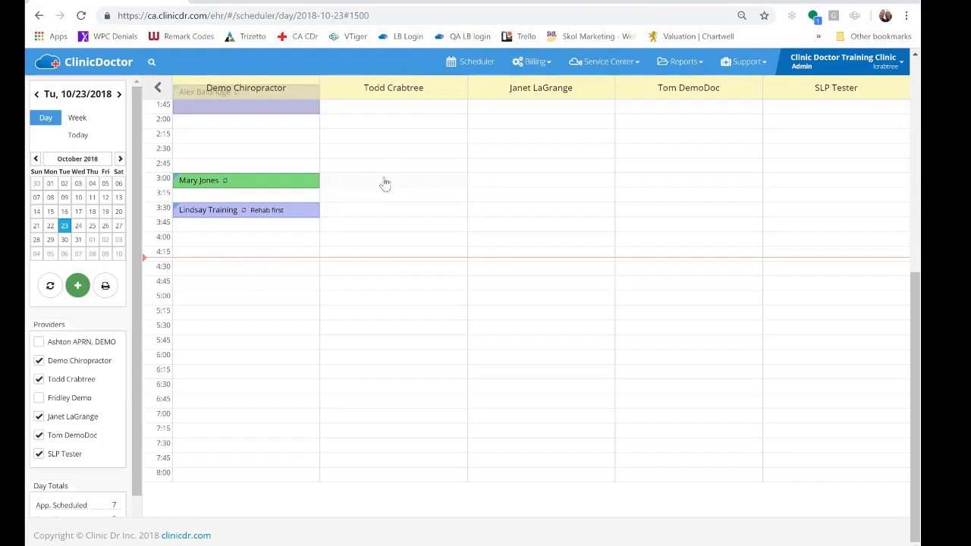
Start a provider appointment at 3:00 PM in the second provider's column, with category Reserved and a 60-minute duration
left_click(355, 187)
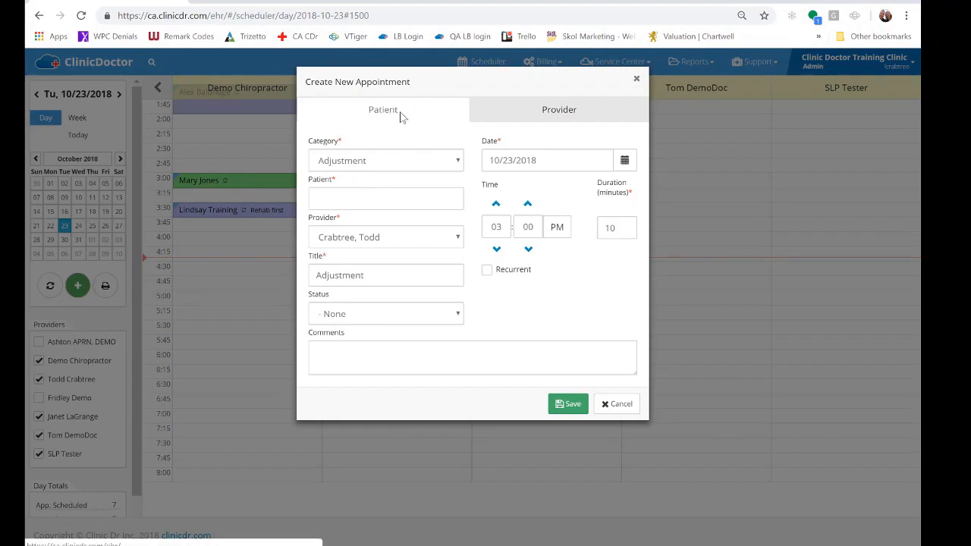
left_click(562, 114)
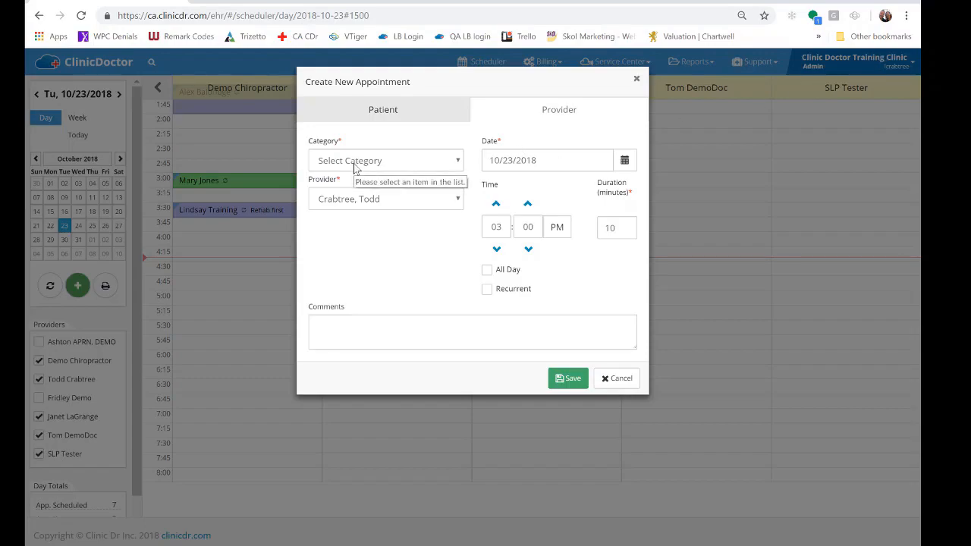
left_click(403, 166)
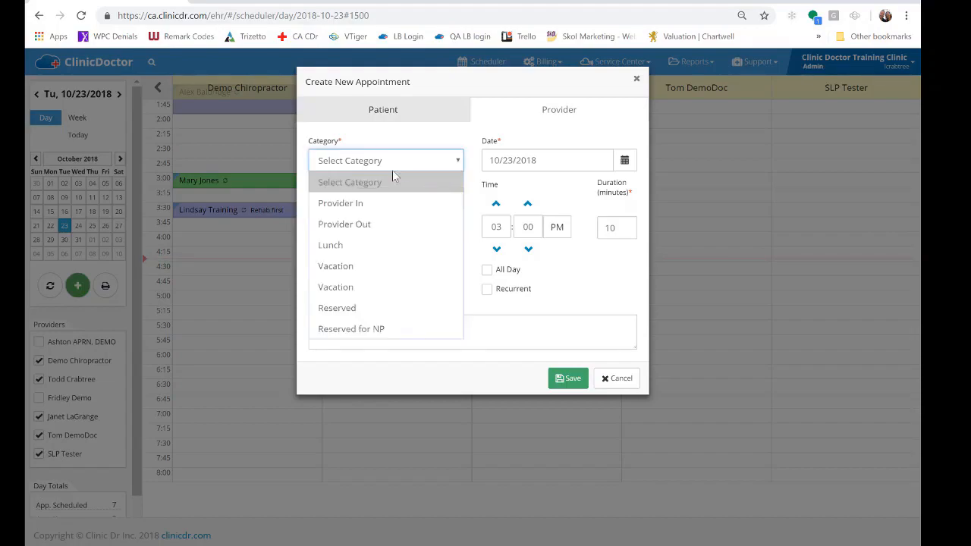
left_click(350, 318)
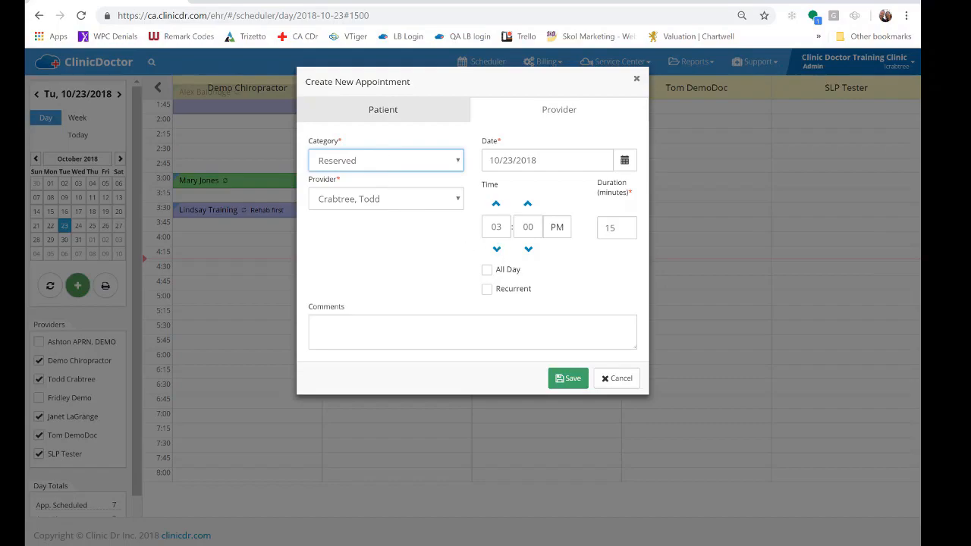
key("Tab")
type("60")
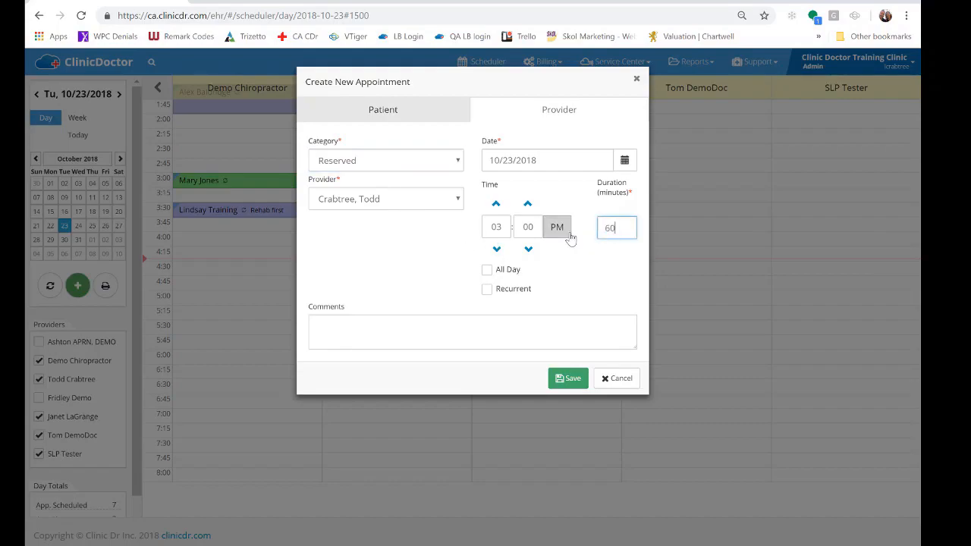
Make the reserved provider block recurrent, repeating weekly on Tuesday
left_click(487, 289)
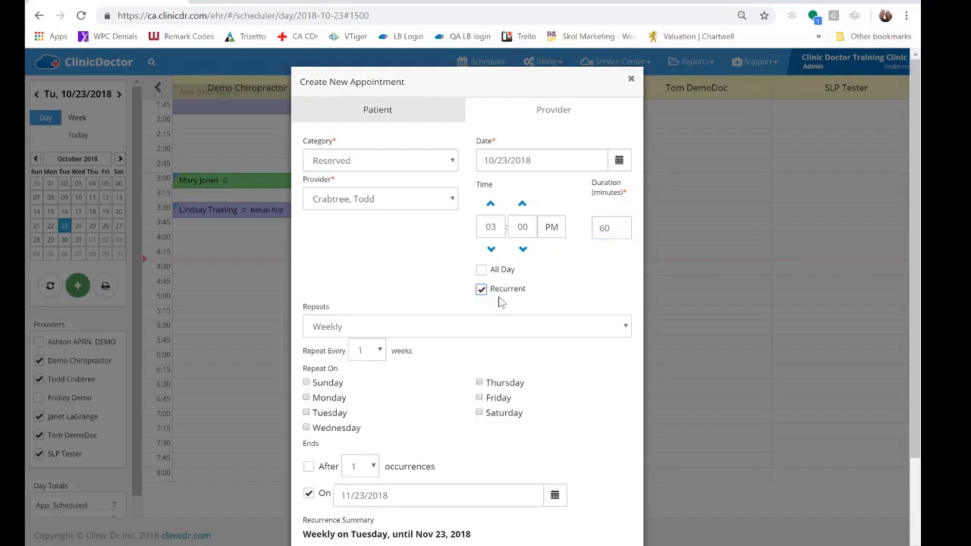
left_click(306, 412)
scroll(596, 365, "down", 1)
scroll(598, 355, "down", 1)
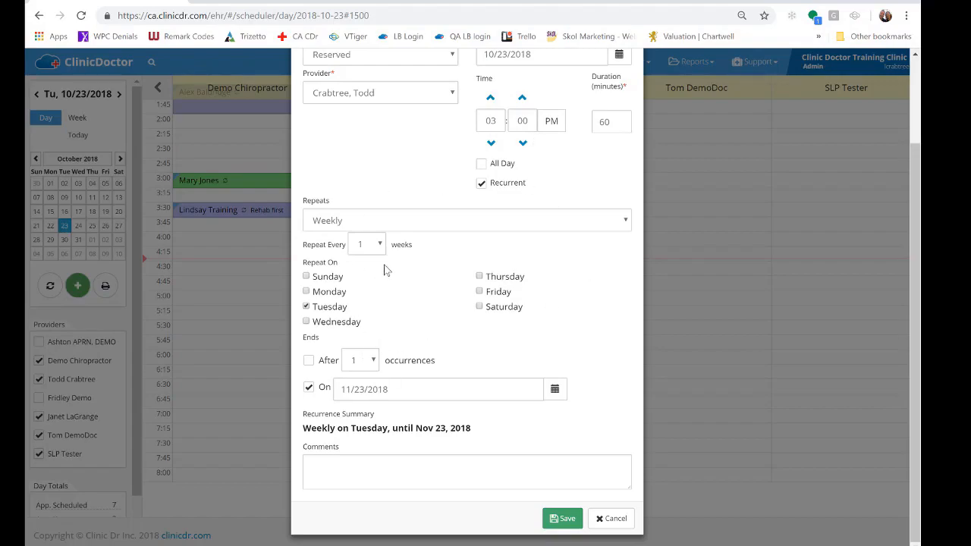
Add the comment "Reserved for Golf" to the provider block and save the appointment
left_click(398, 467)
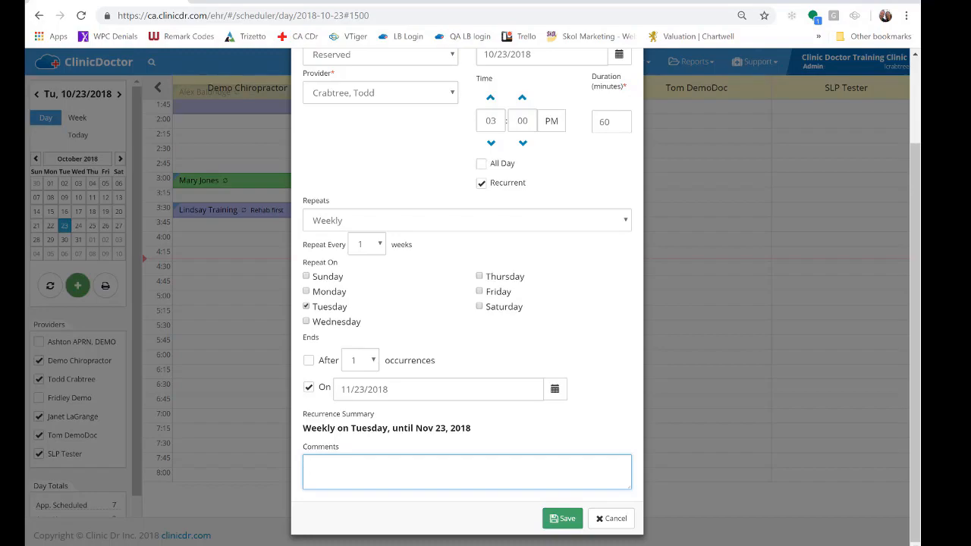
type("Reserved for Golf")
left_click(563, 518)
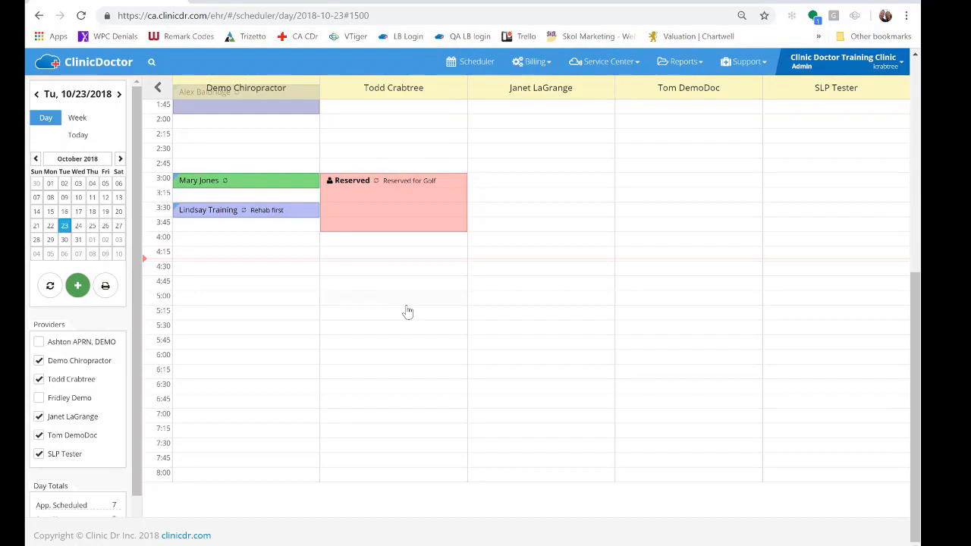
Open the 3:00 PM Reserved block, review its recurrence settings and comment, and close it without changes
left_click(433, 197)
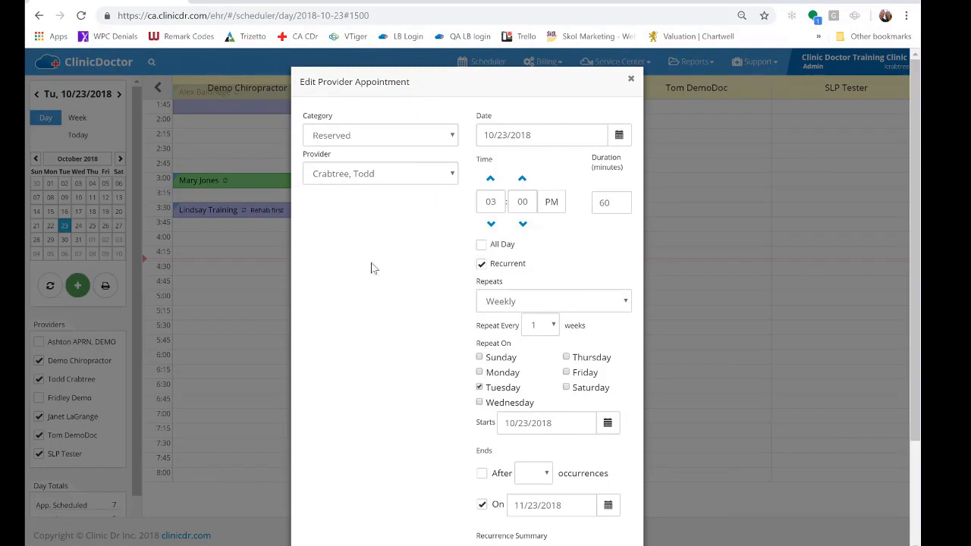
scroll(571, 239, "down", 2)
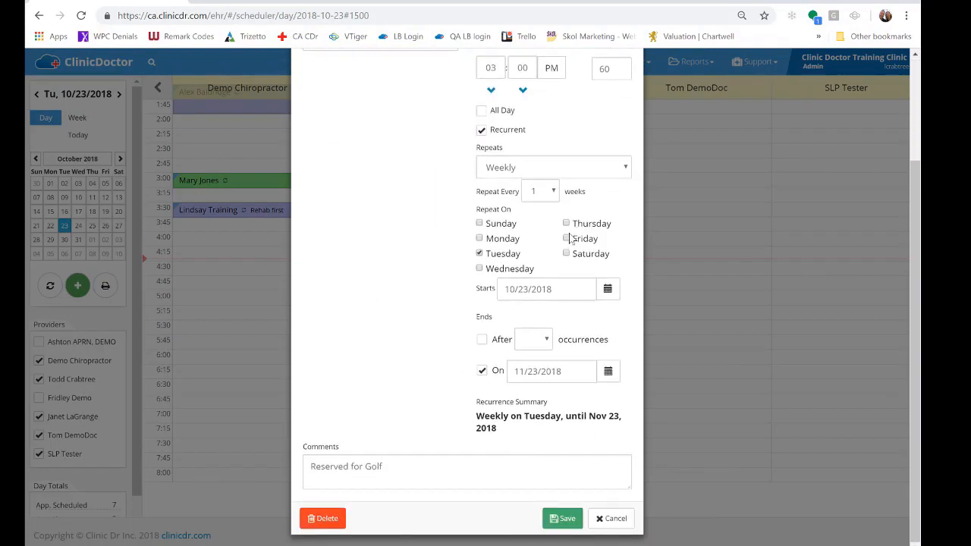
left_click(611, 519)
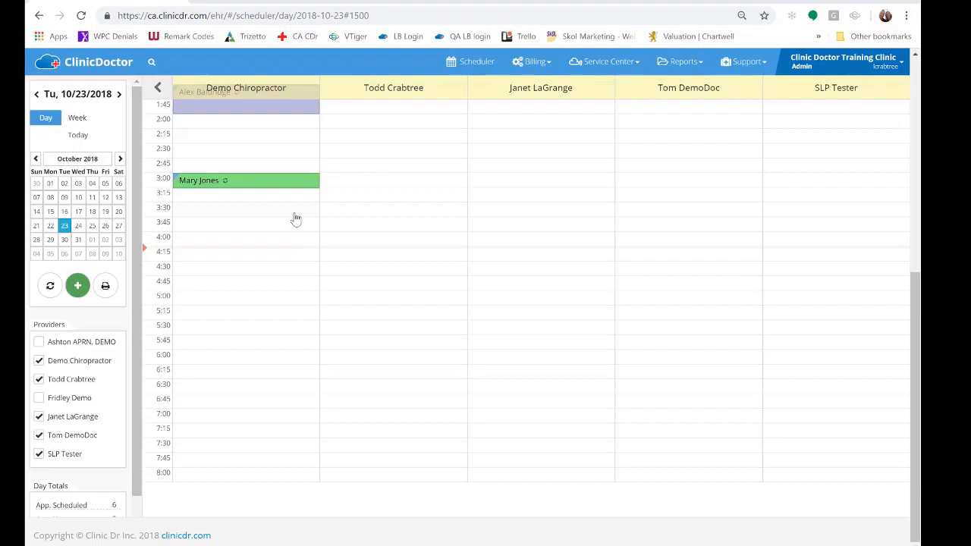
Start a 3:30 PM patient appointment for Demo Chiropractor, select the training patient born in January, and choose the Adjustment category
left_click(191, 213)
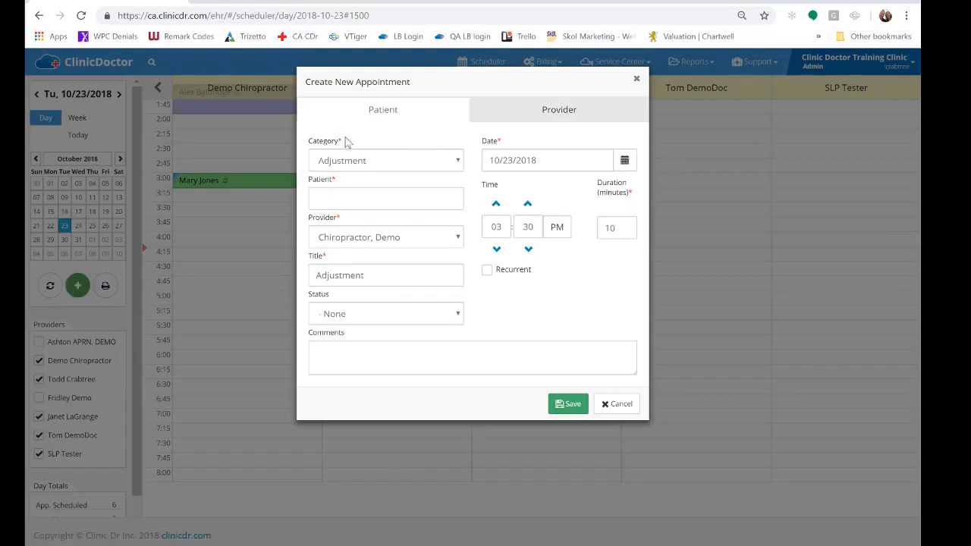
left_click(317, 198)
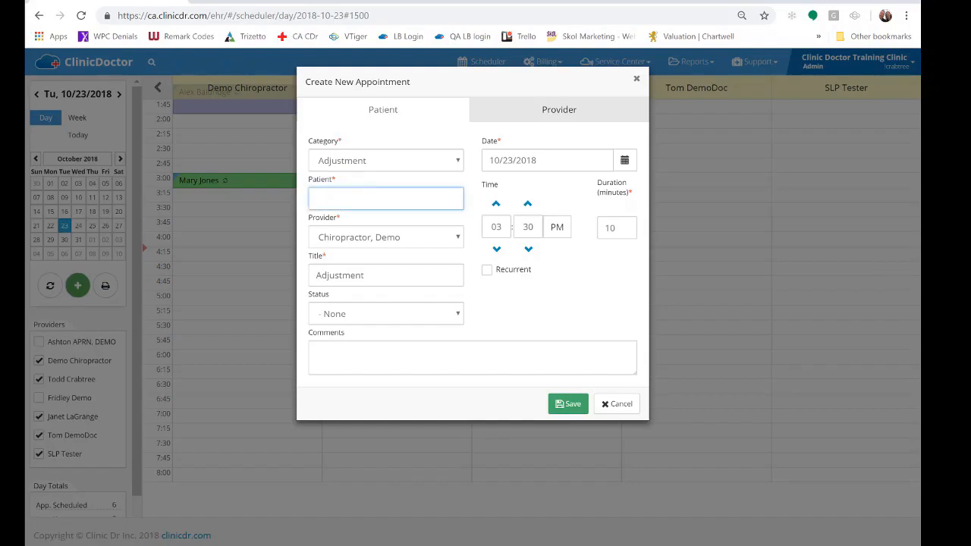
type("train")
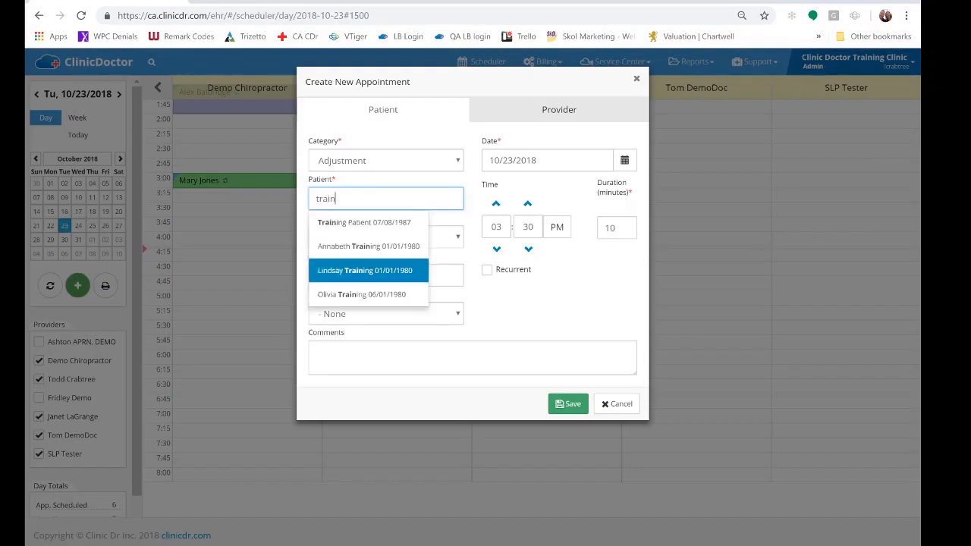
left_click(365, 271)
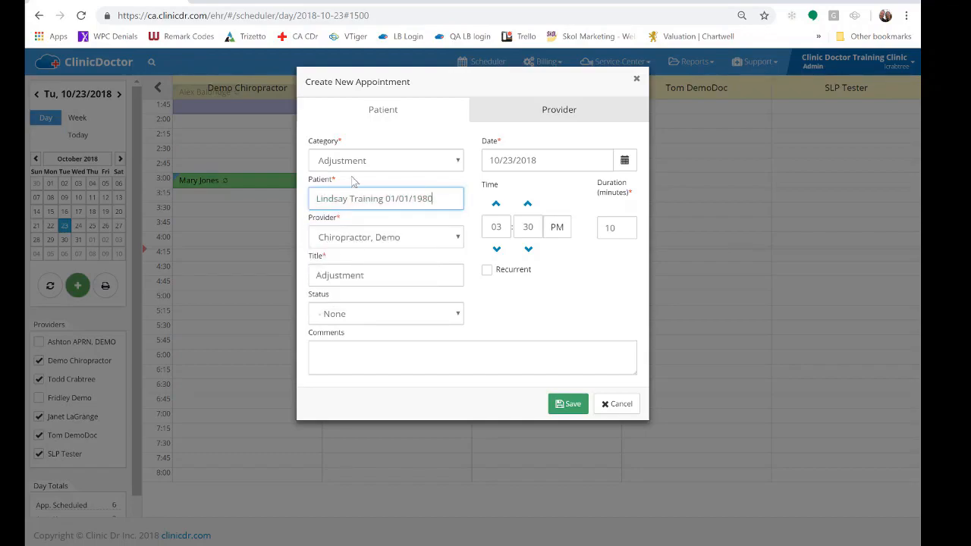
left_click(407, 161)
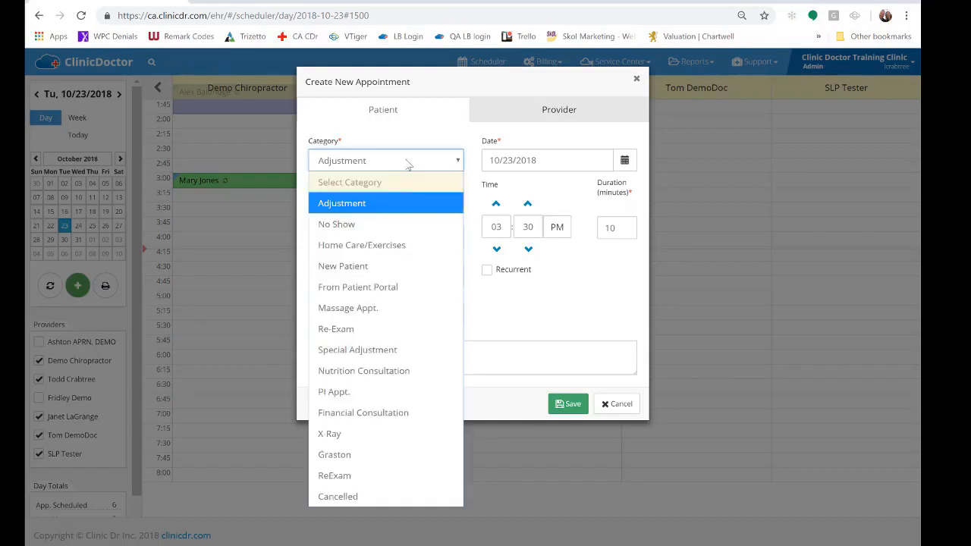
left_click(372, 204)
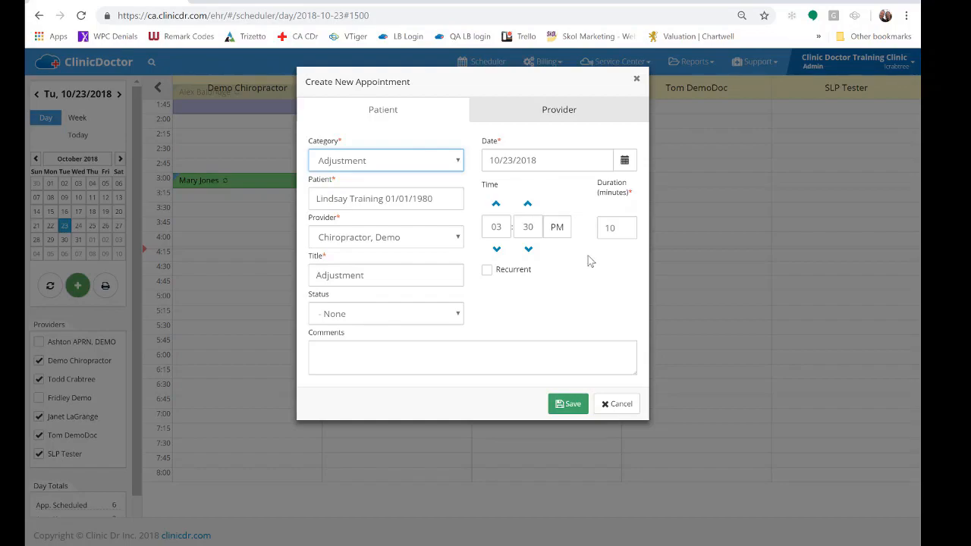
Make the adjustment appointment recur weekly on Tuesday and Thursday, ending after 12 occurrences
left_click(491, 273)
scroll(561, 278, "down", 1)
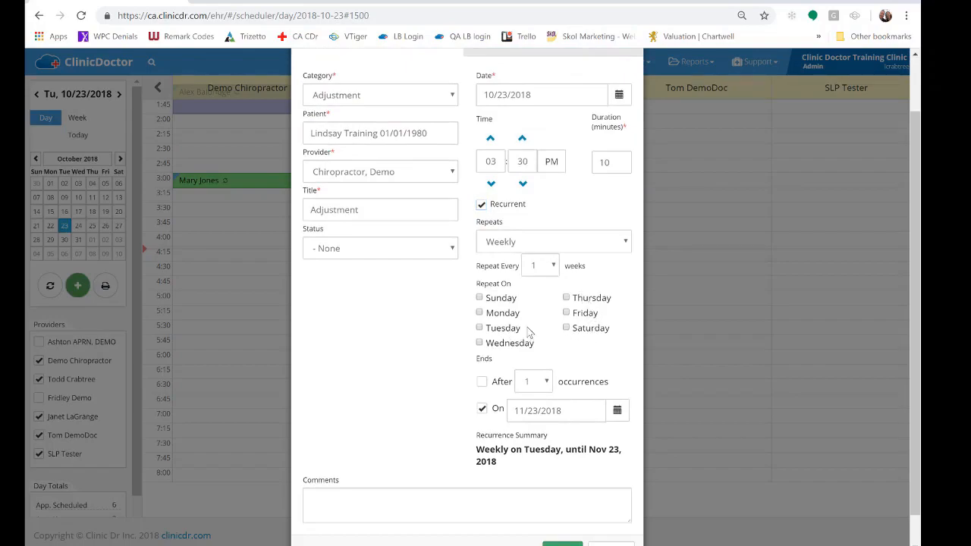
left_click(604, 303)
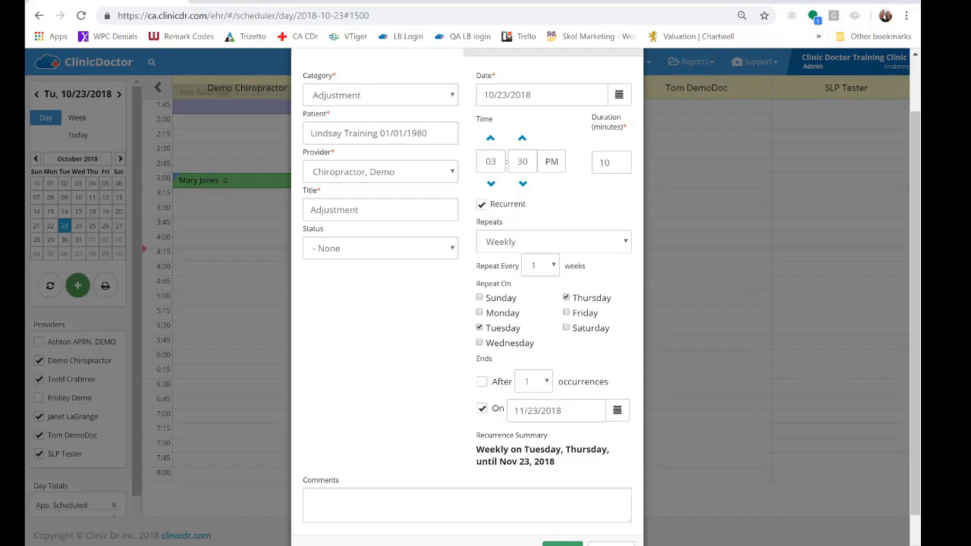
left_click(481, 381)
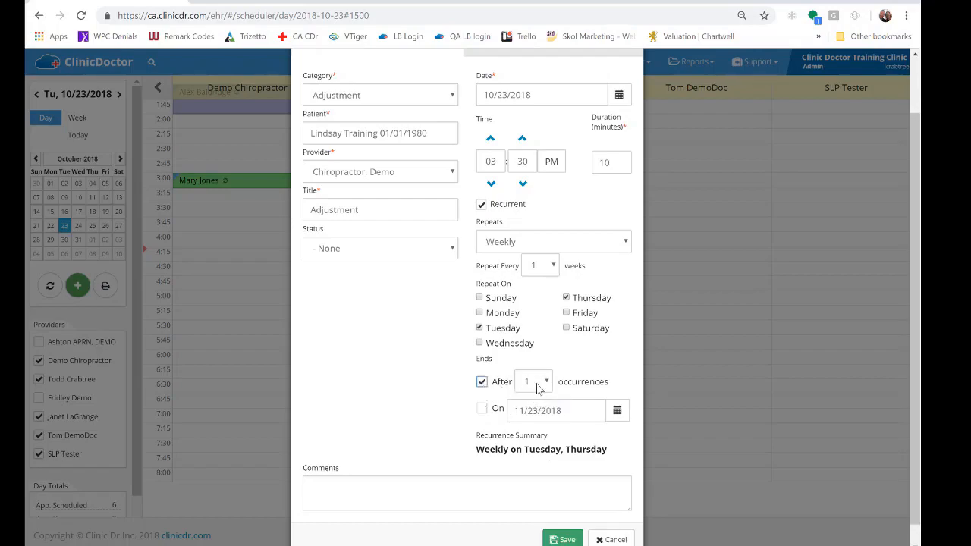
left_click(539, 383)
type("12")
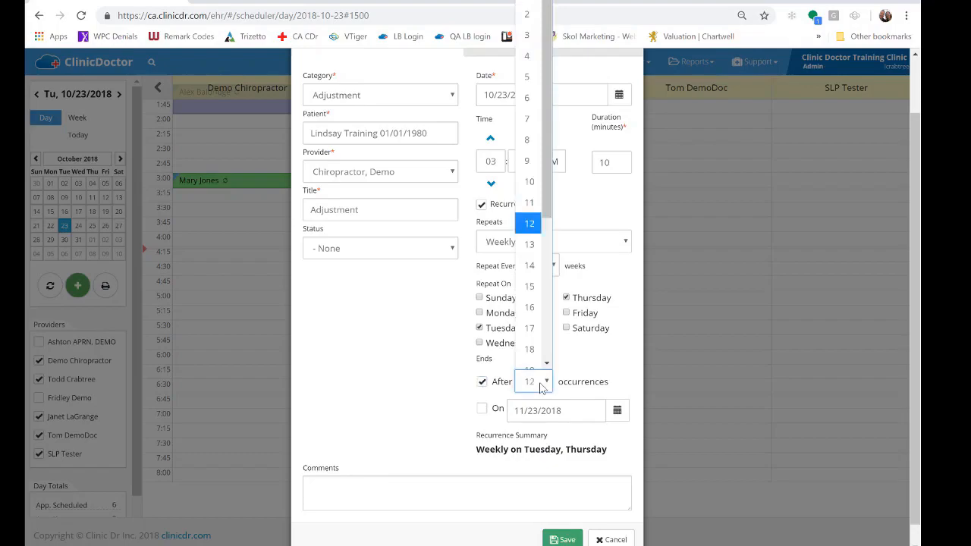
key("Return")
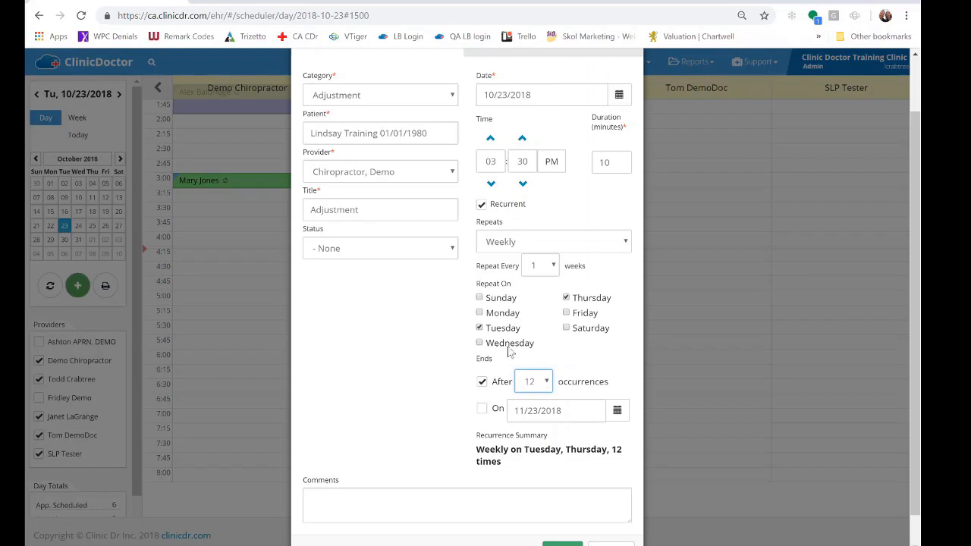
Add the comment "Rehab first" to the recurring adjustment appointment and save it
scroll(358, 341, "down", 1)
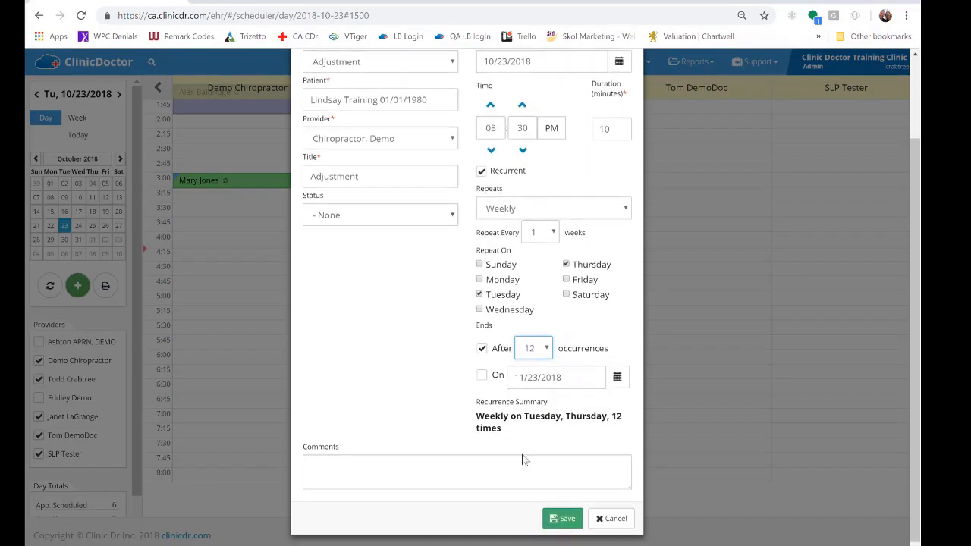
left_click(308, 481)
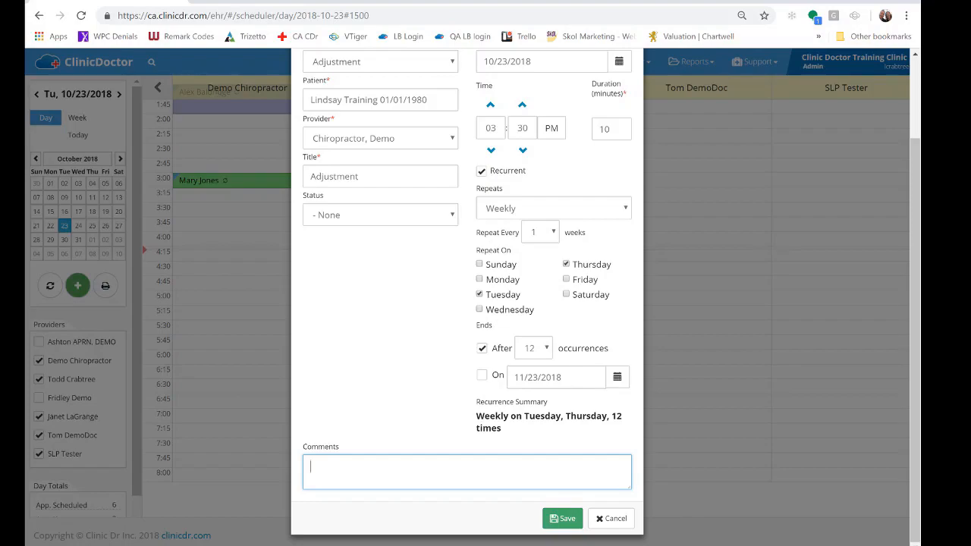
type("Rehab first")
left_click(566, 520)
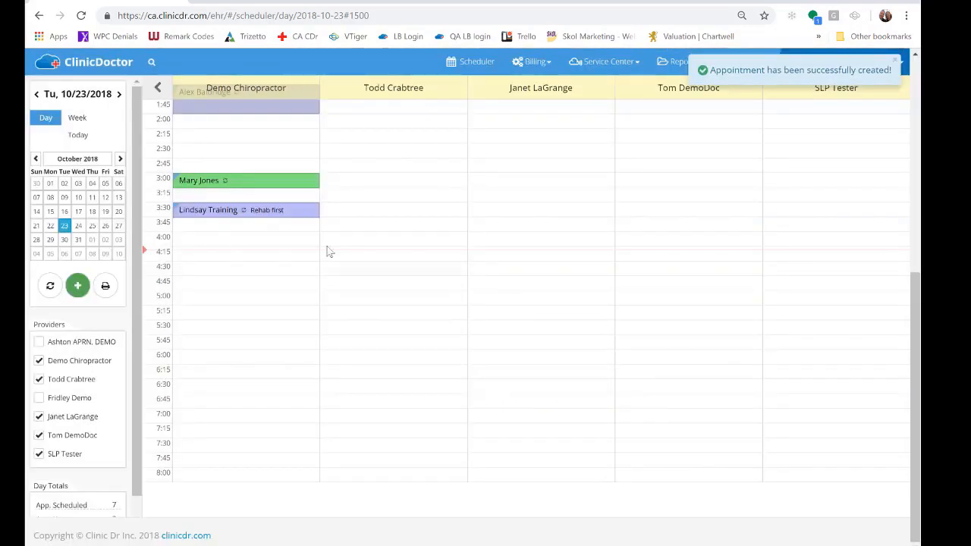
Set the 3:30 PM adjustment series to end after 10 occurrences and save the change for all occurrences
mouse_move(258, 219)
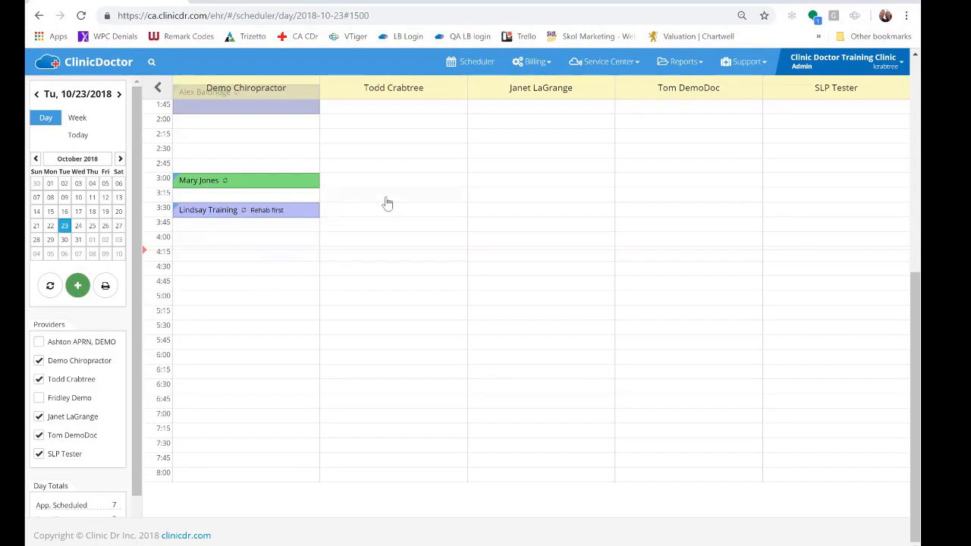
left_click(263, 217)
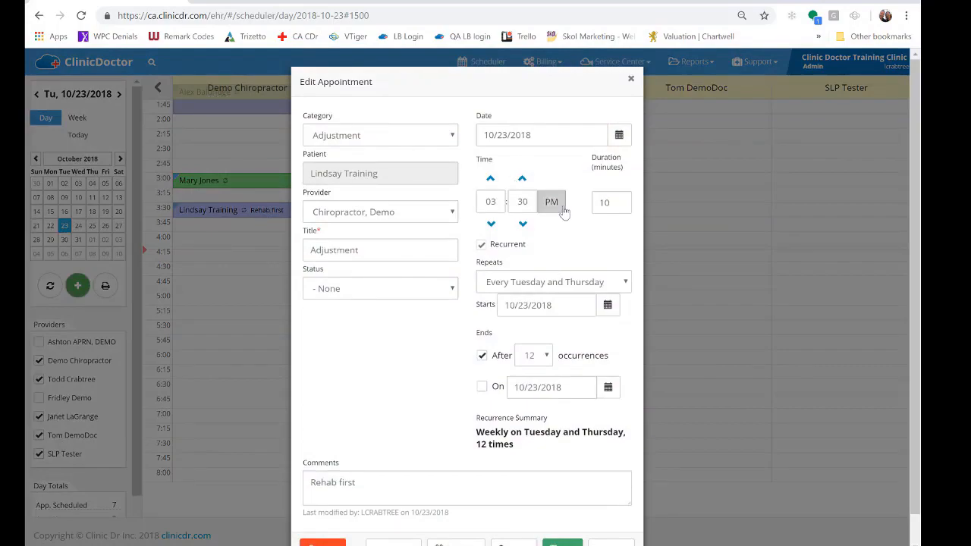
scroll(563, 197, "down", 1)
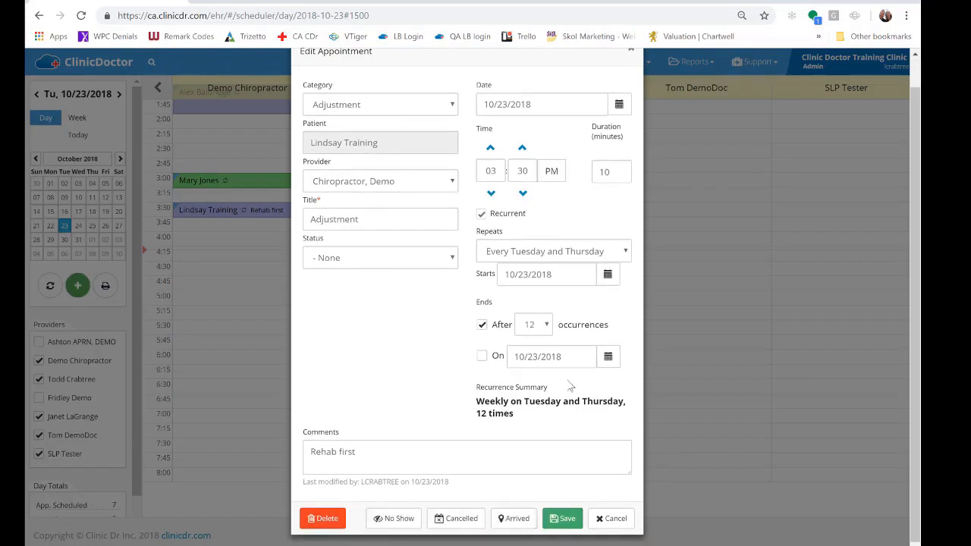
scroll(396, 314, "up", 1)
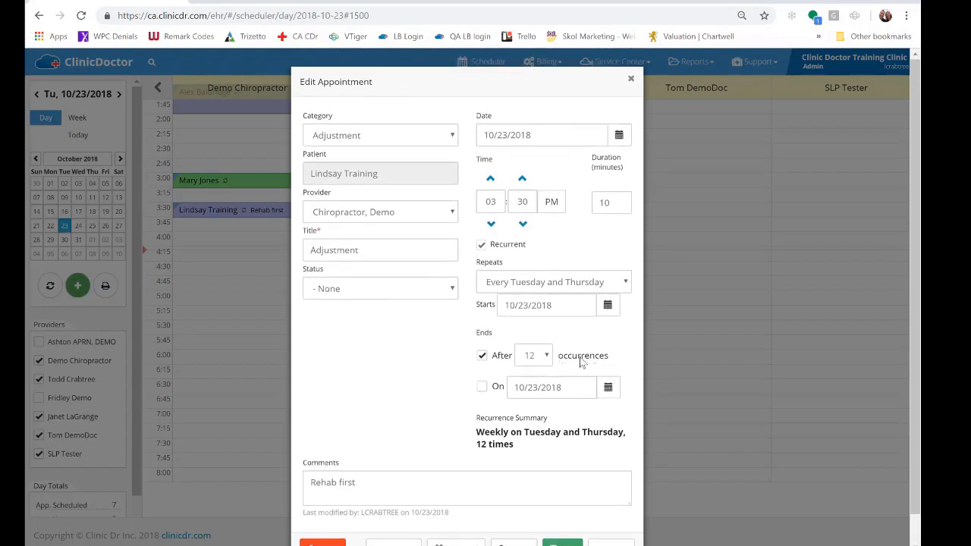
left_click(536, 356)
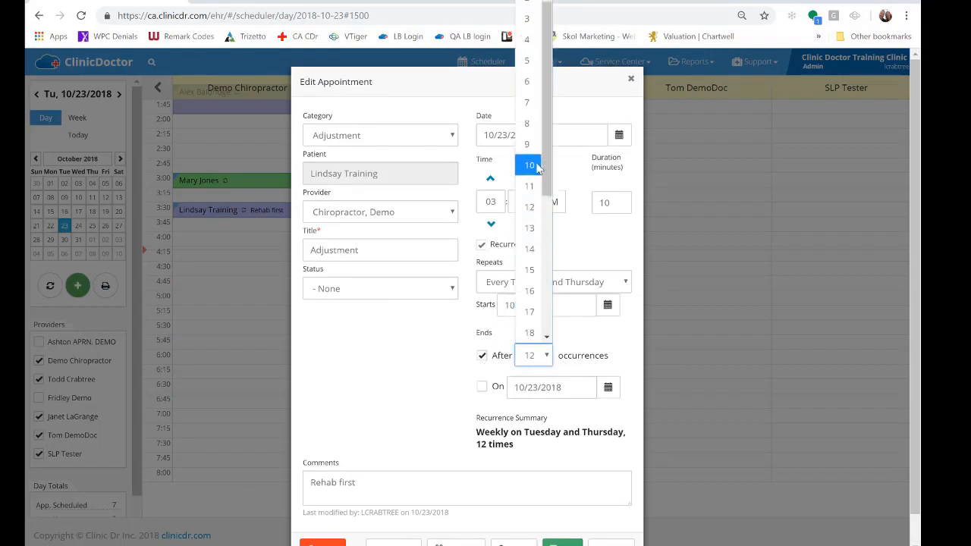
left_click(530, 165)
left_click(402, 354)
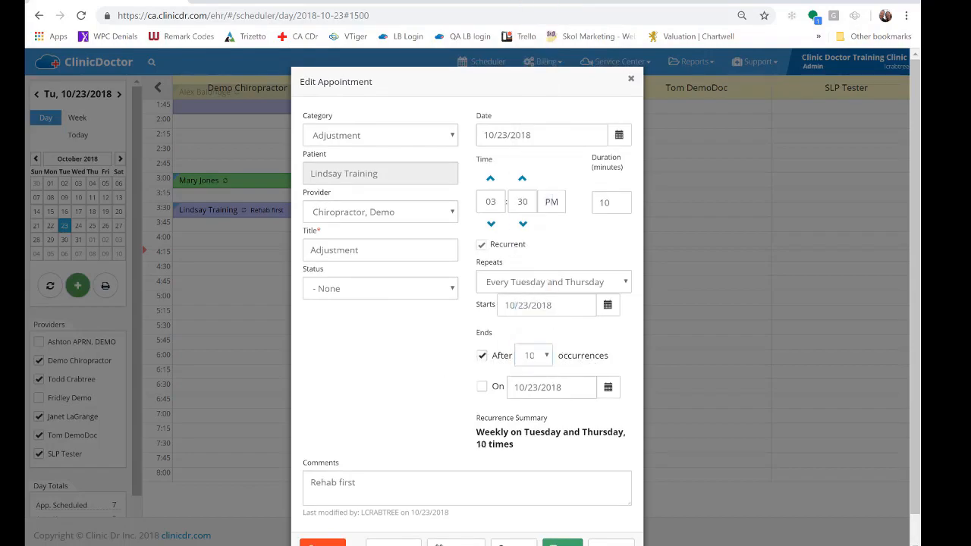
scroll(563, 455, "down", 1)
left_click(562, 518)
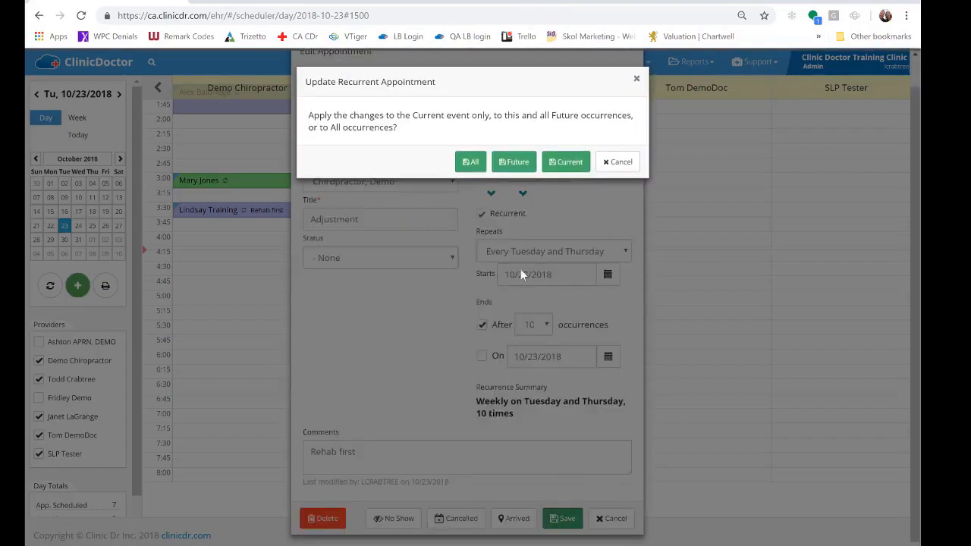
left_click(470, 161)
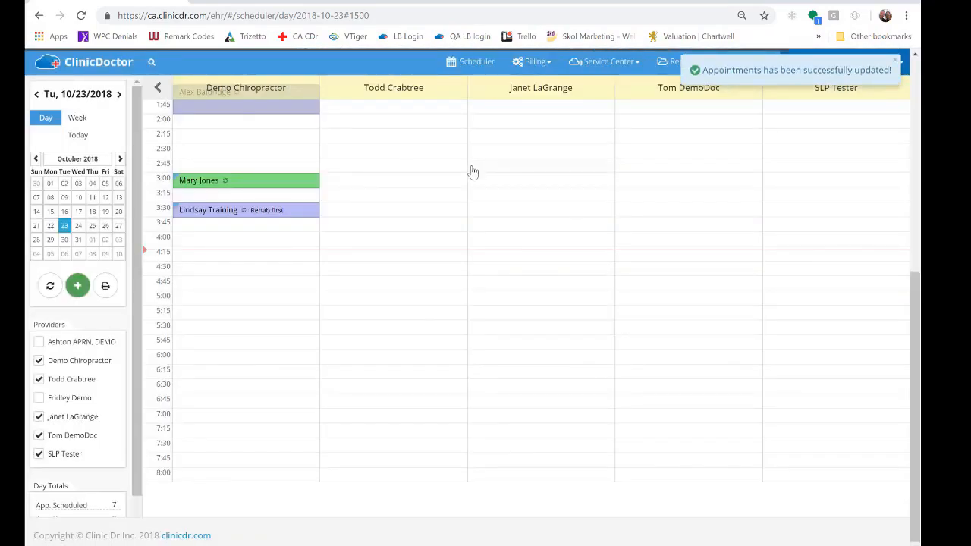